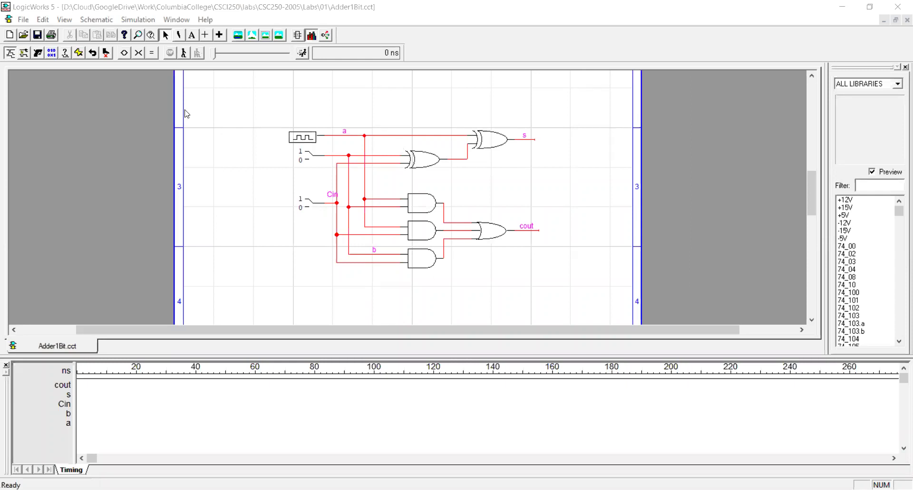
Save the full-adder circuit under the new name Symbol.cct in the 01 folder
left_click(194, 126)
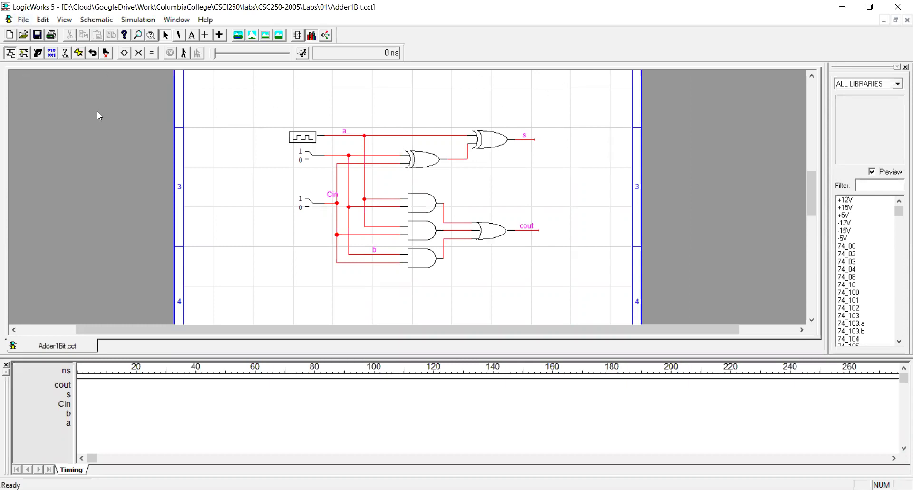
left_click(27, 21)
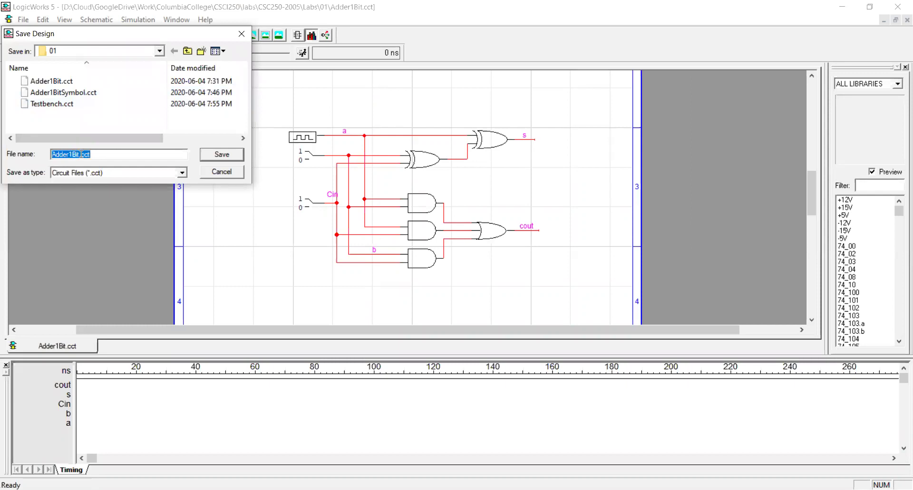
left_click_drag(79, 154, 7, 136)
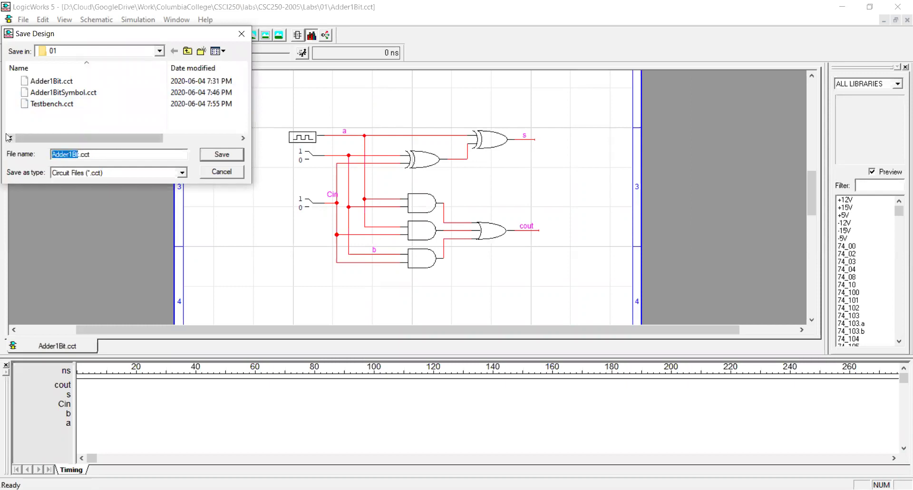
type("Symbol")
left_click(220, 155)
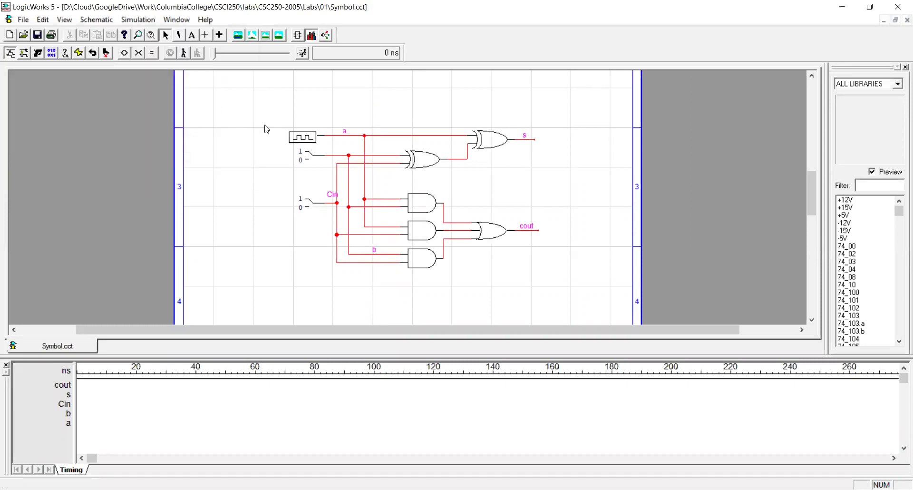
Delete the clock on wire a, the upper input switch and the Cin input switch
left_click_drag(267, 120, 312, 142)
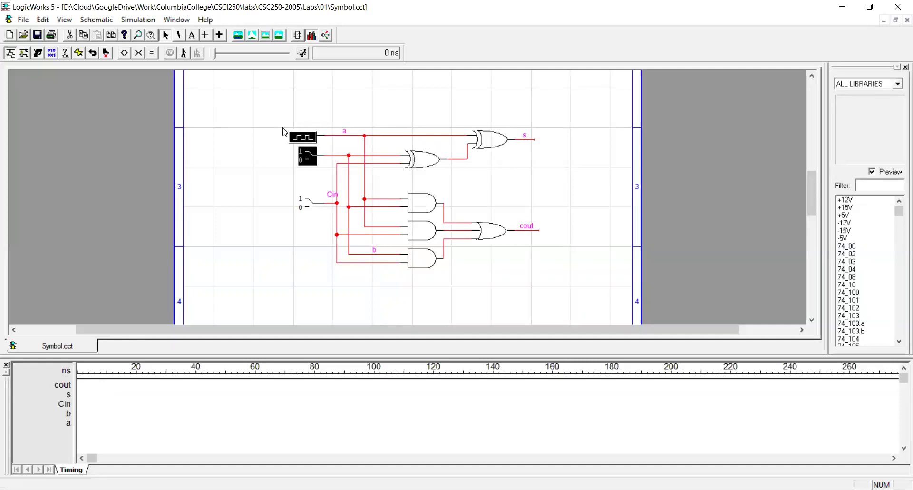
left_click(292, 149)
left_click(296, 137)
key("Delete")
left_click_drag(289, 146, 318, 169)
key("Delete")
left_click_drag(284, 197, 314, 222)
key("Delete")
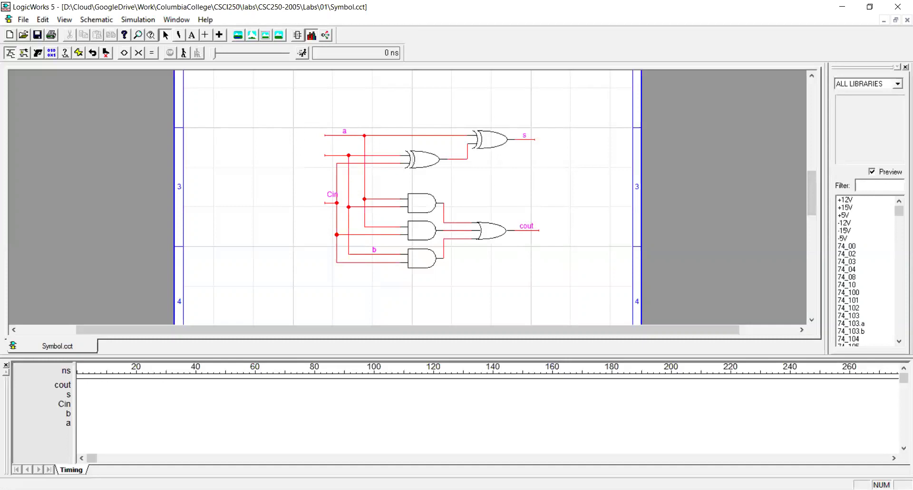
Filter the parts to ports and place input ports near a and b and output ports beside cout and s
key("Return")
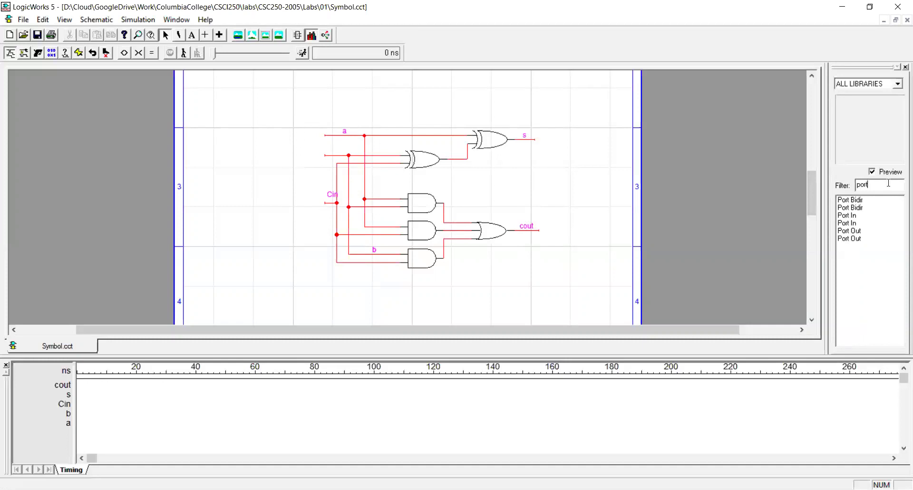
left_click_drag(851, 216, 284, 141)
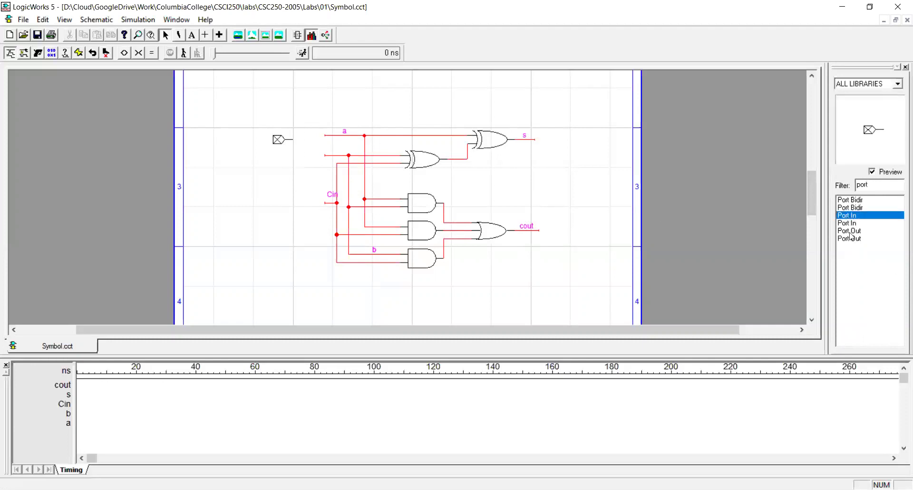
left_click_drag(852, 221, 295, 173)
left_click_drag(852, 227, 591, 251)
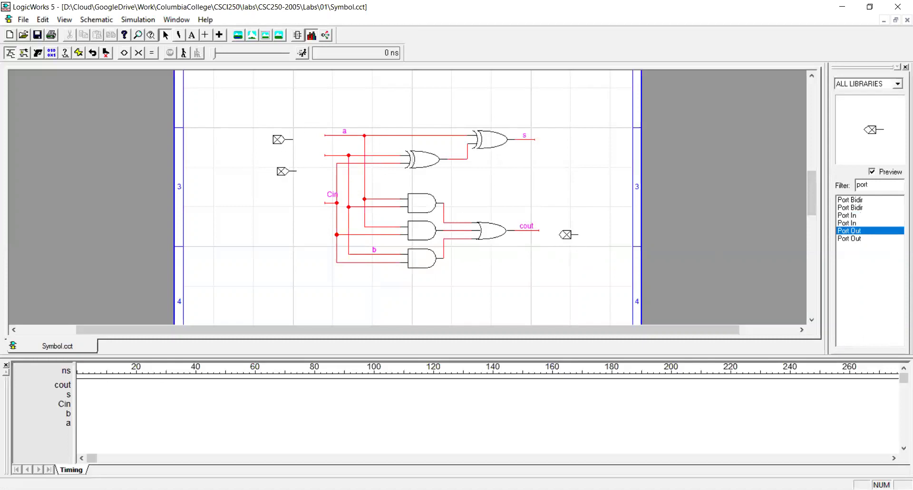
left_click_drag(682, 200, 568, 145)
left_click(570, 146)
Add an input port on the Cin wire, attach the b port, and level the s port
left_click(846, 215)
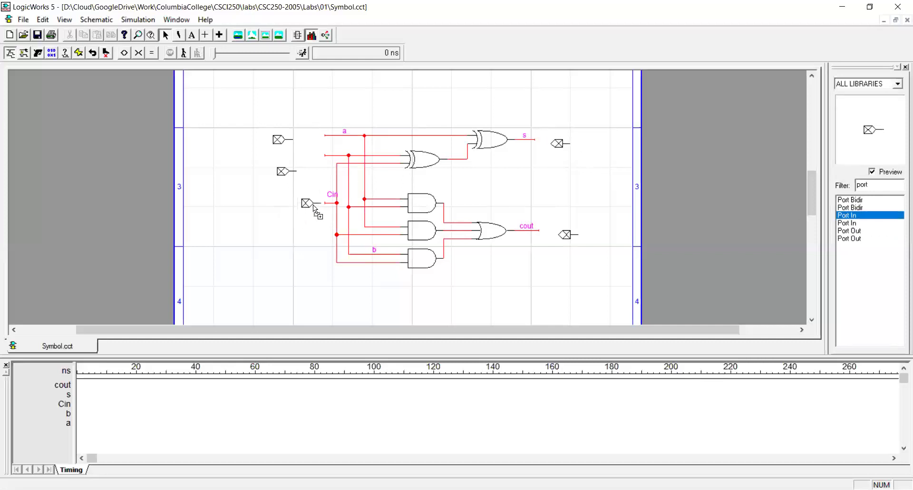
left_click(316, 205)
left_click_drag(284, 172, 310, 135)
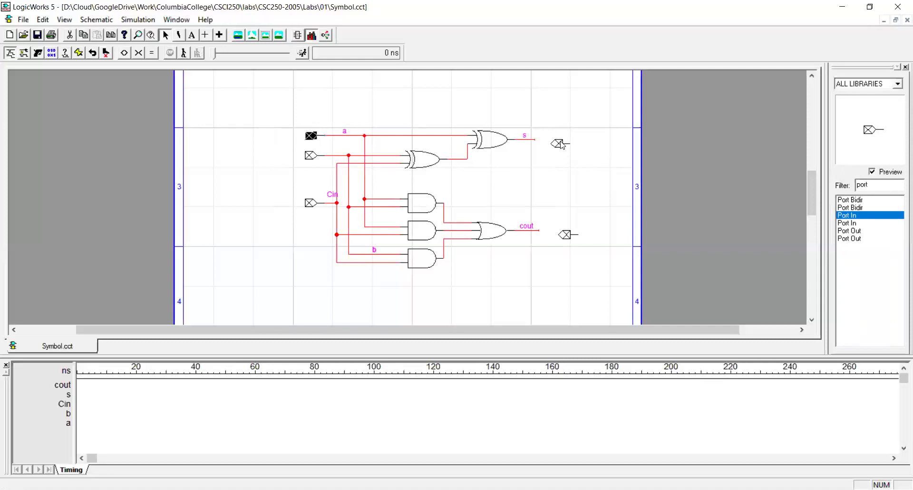
left_click_drag(558, 144, 558, 139)
Flip the port near s horizontally and connect it to the end of wire s
right_click(558, 144)
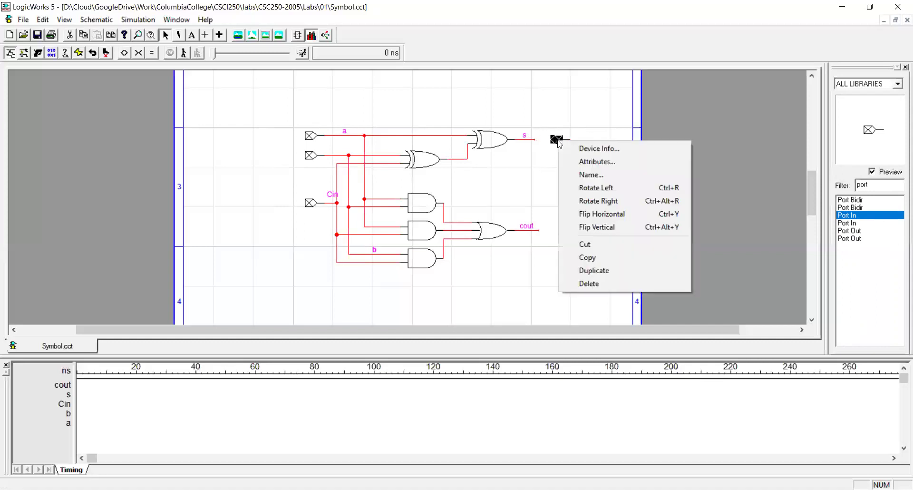
left_click(626, 214)
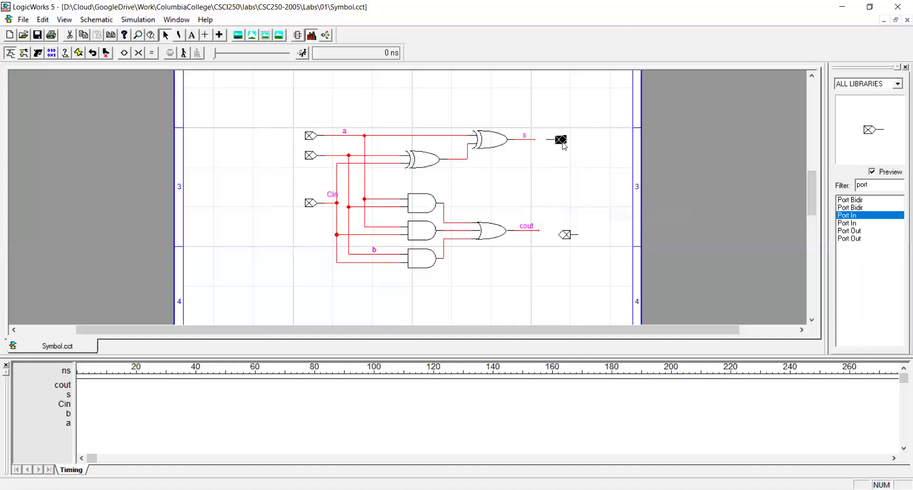
left_click_drag(552, 141, 550, 142)
Flip the cout port horizontally and connect it to the end of wire cout
left_click_drag(565, 234, 561, 231)
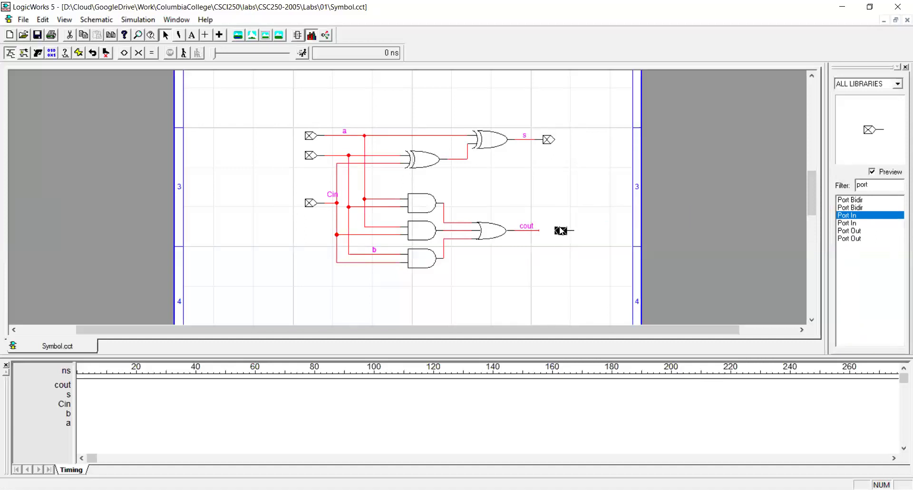
right_click(561, 232)
left_click(618, 302)
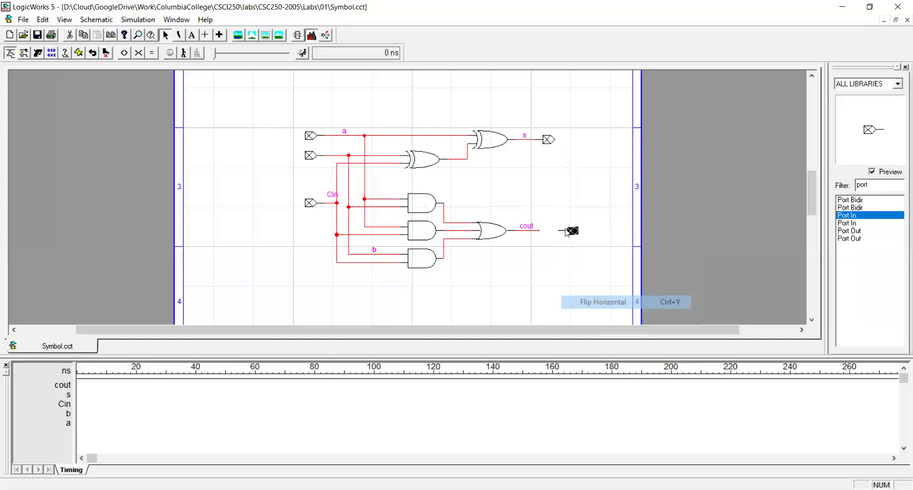
left_click_drag(568, 231, 550, 233)
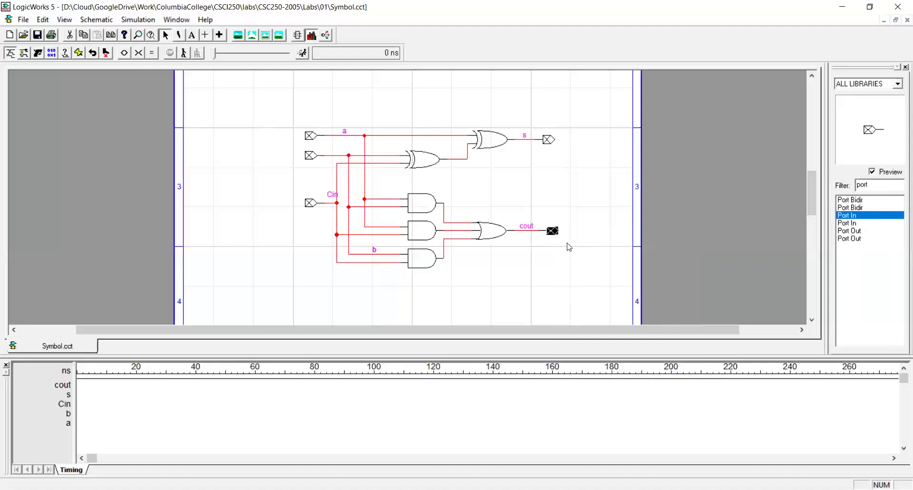
Nudge the a input port left and right until it sits at its wire end
left_click(504, 262)
left_click(309, 137)
key("Left")
key("Left")
key("Left")
key("Right")
key("Right")
key("Left")
key("Left")
key("Left")
key("Left")
key("Right")
key("Right")
key("Right")
key("Right")
key("Left")
key("Right")
left_click(300, 155)
Check the b and Cin input ports and shift the cout and s output ports slightly right
left_click(310, 155)
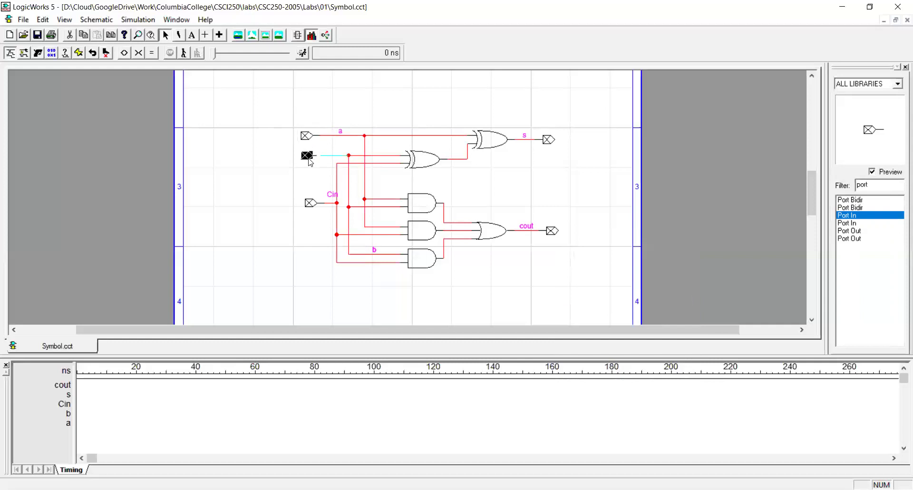
left_click(310, 212)
left_click(310, 203)
left_click_drag(550, 233, 555, 232)
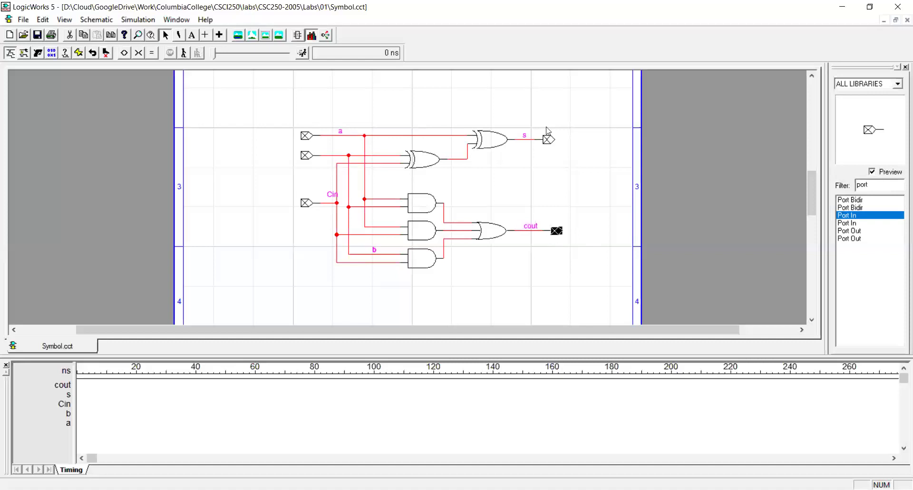
left_click(549, 140)
key("Right")
left_click(578, 163)
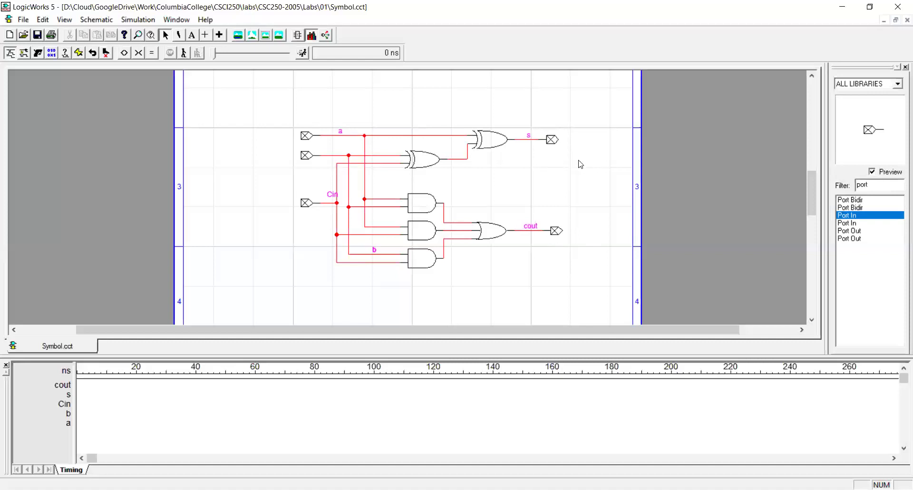
Name the input ports A, B and Cin
right_click(306, 137)
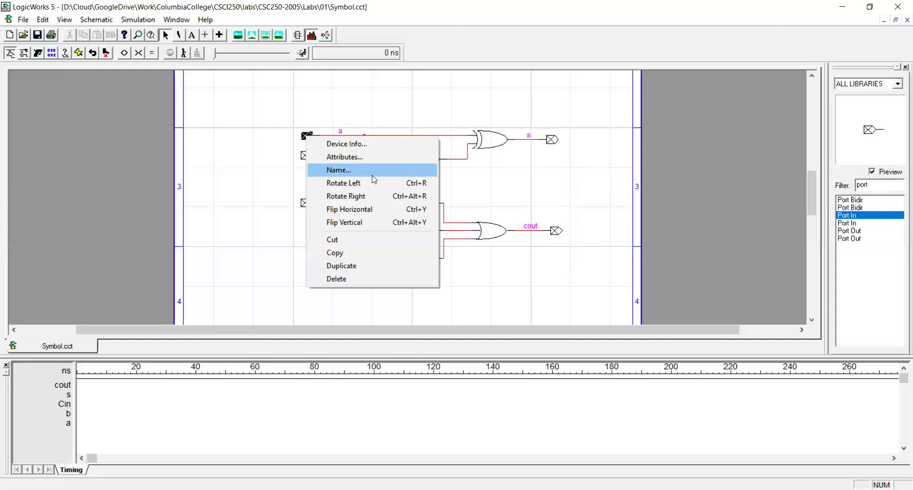
left_click(375, 172)
type("A")
key("Return")
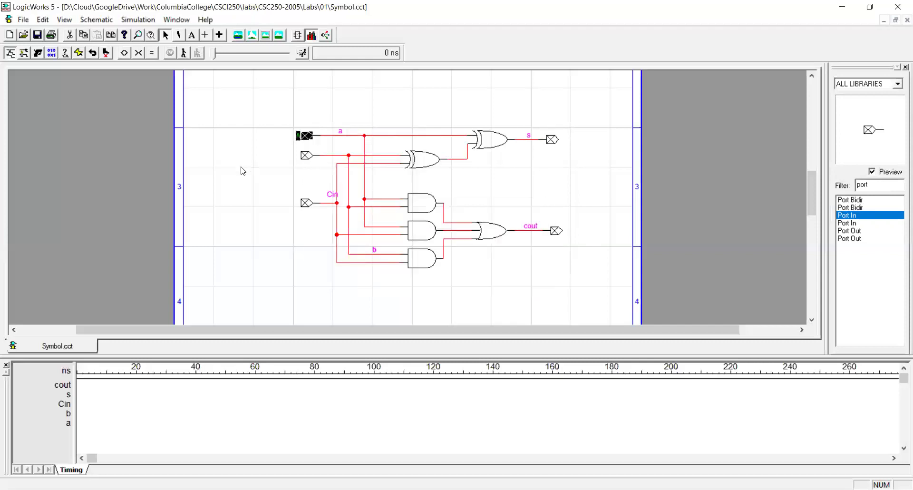
right_click(307, 156)
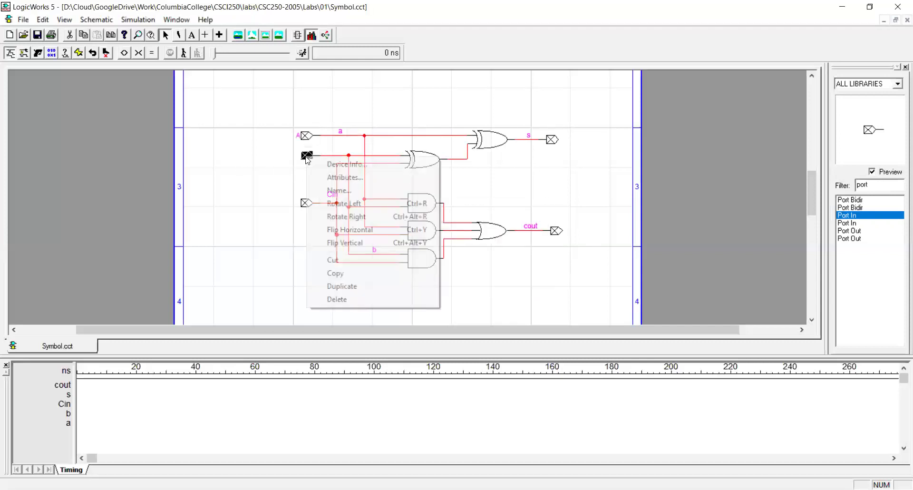
left_click(341, 192)
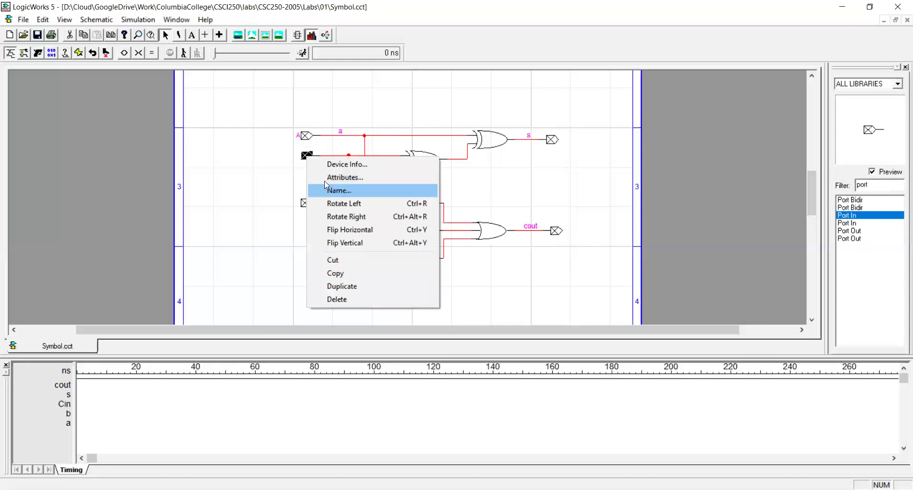
type("B")
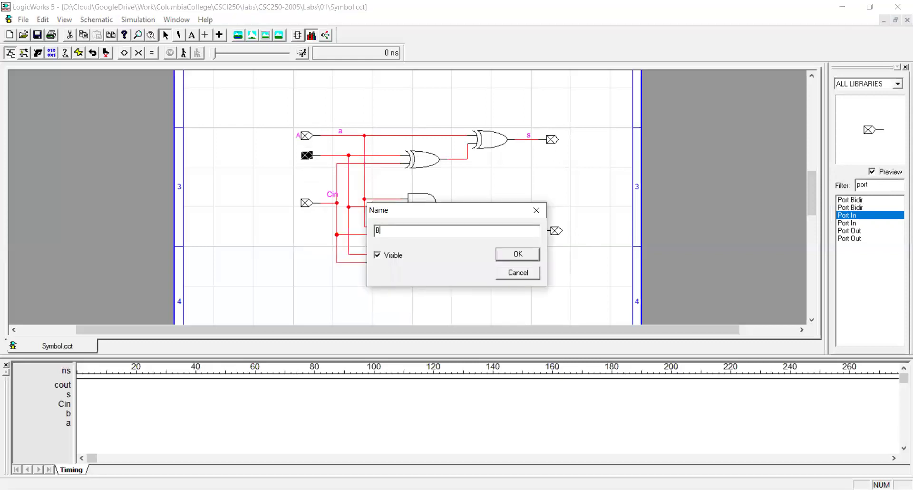
key("Return")
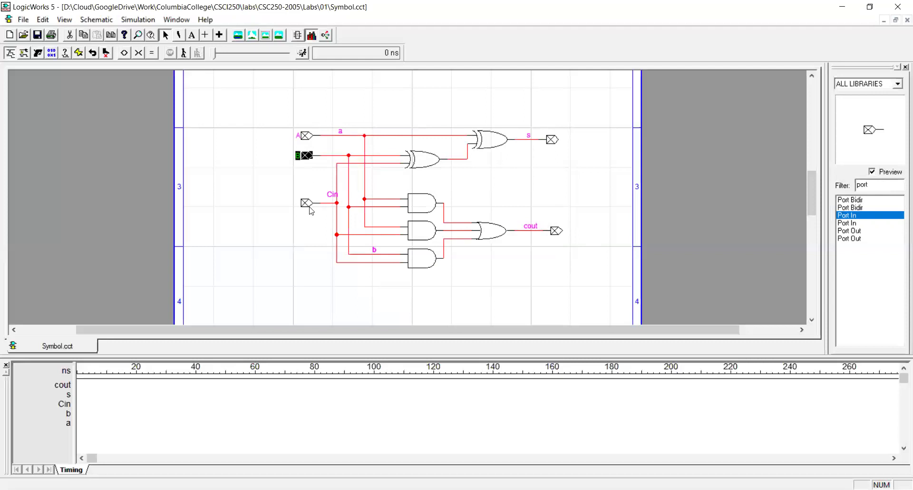
right_click(306, 203)
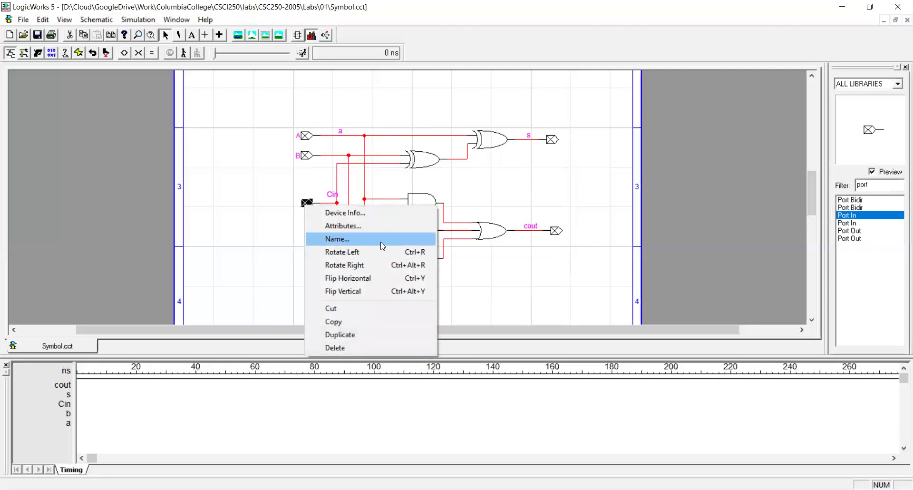
left_click(338, 239)
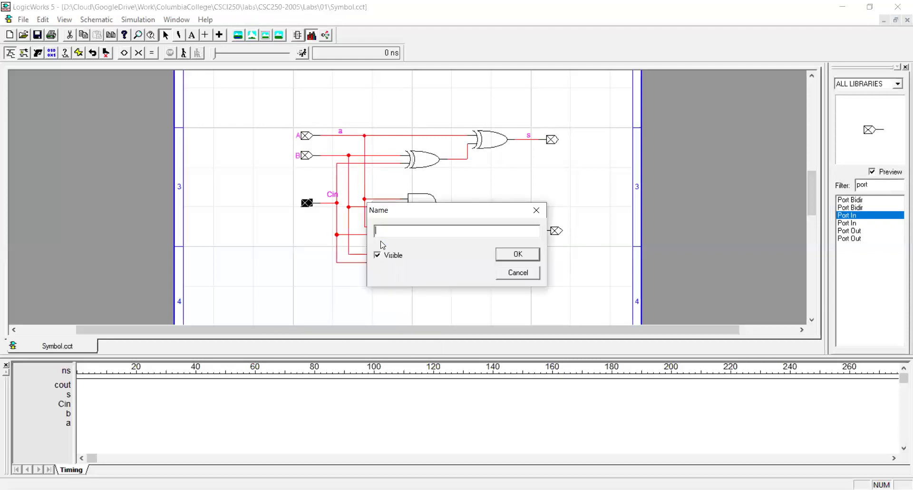
type("Cin")
key("Return")
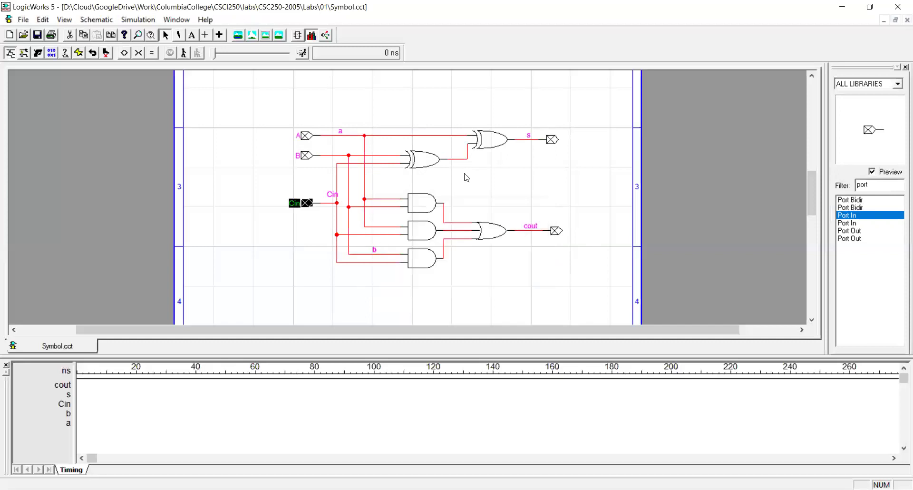
Name the output ports S and Cout
right_click(552, 140)
left_click(598, 171)
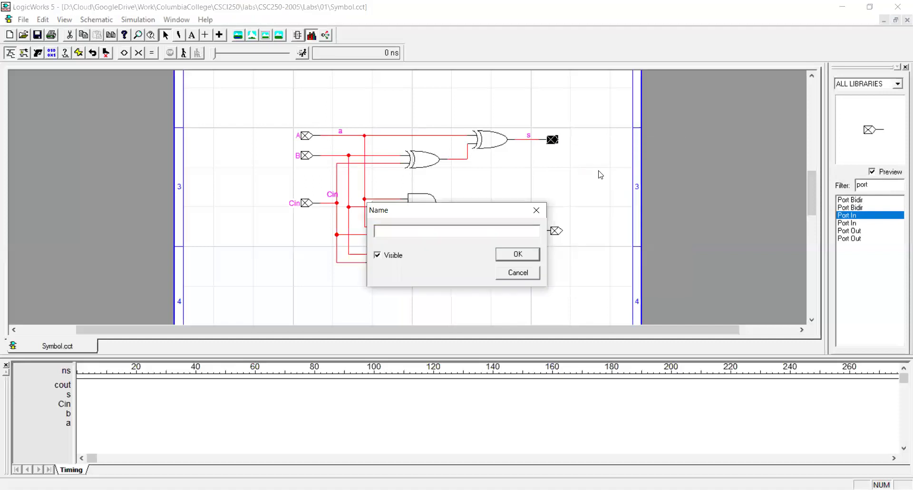
type("S")
key("Return")
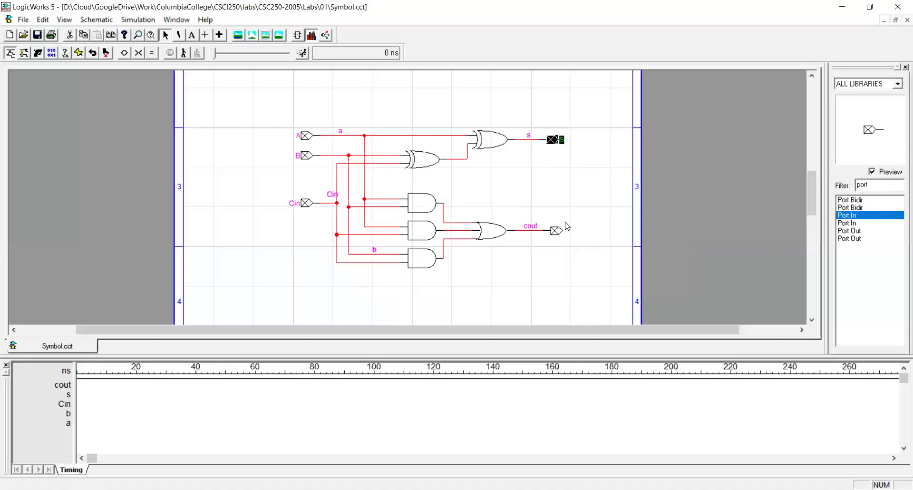
right_click(554, 231)
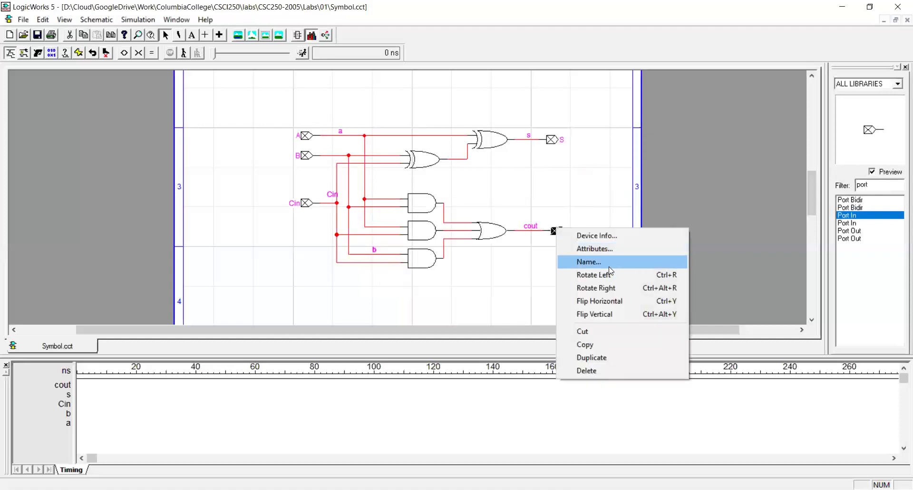
left_click(606, 262)
type("Cout")
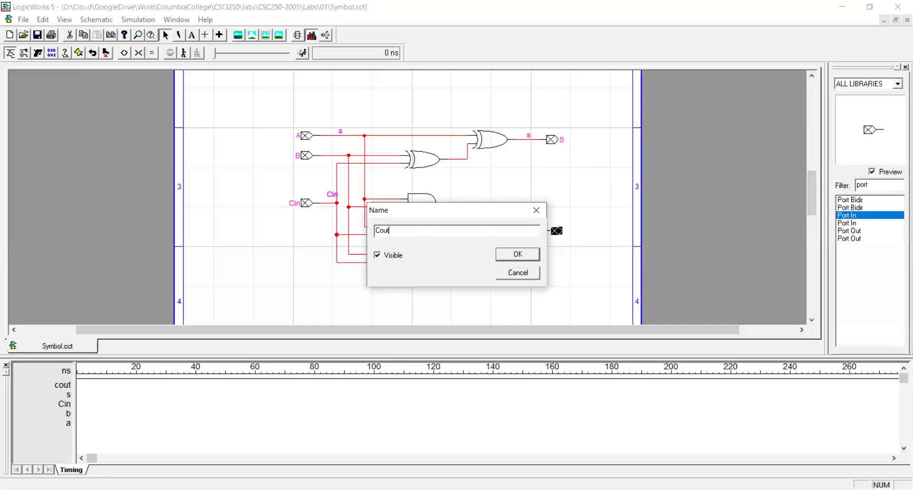
key("Return")
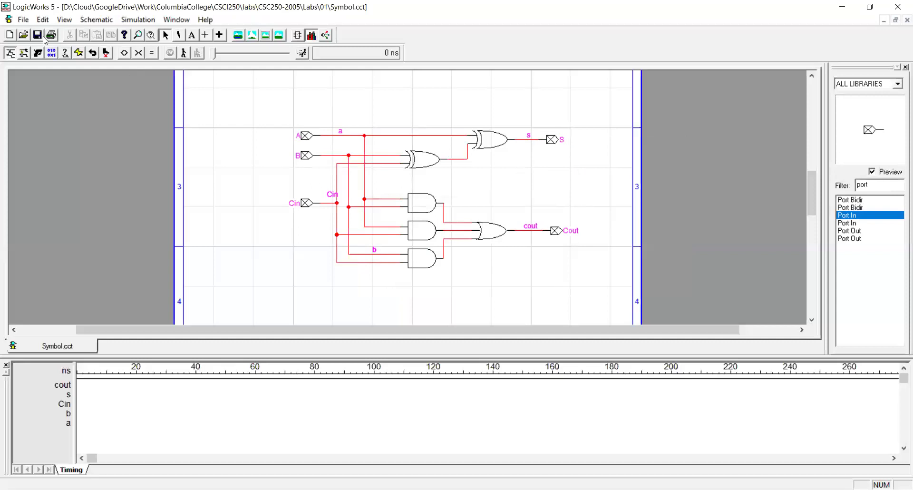
Save Symbol.cct with the labelled ports A, B, Cin, S and Cout
left_click(24, 20)
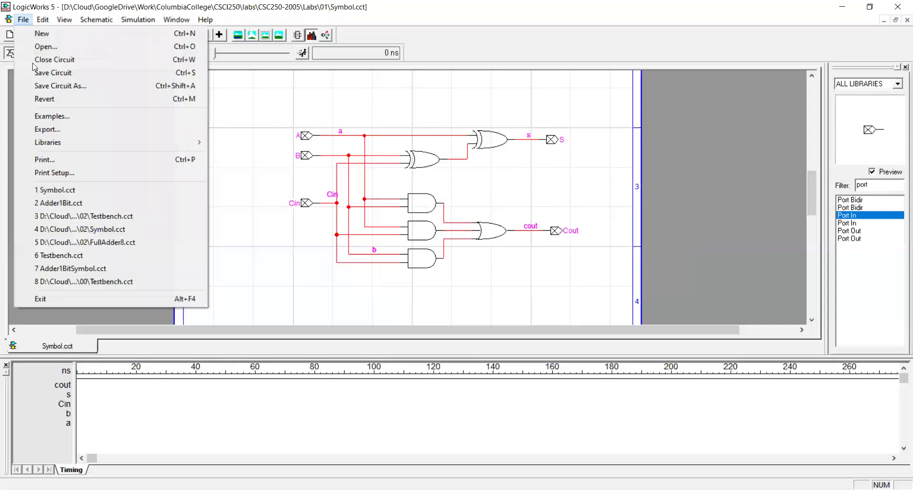
left_click(71, 73)
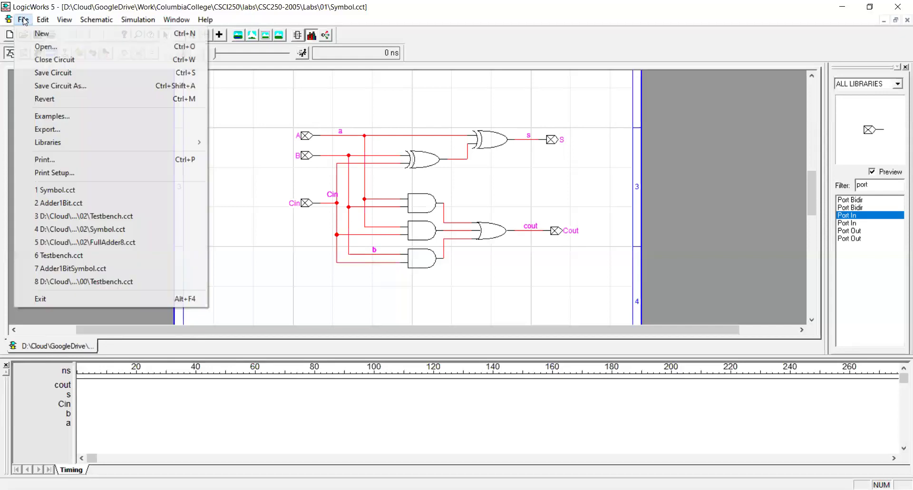
Create a new Device Symbol document, Part1
left_click(59, 38)
left_click(51, 101)
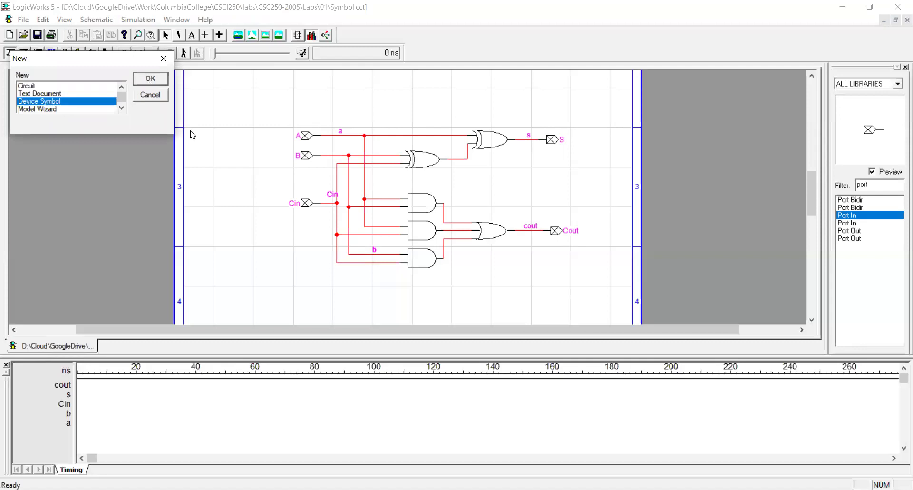
left_click(150, 79)
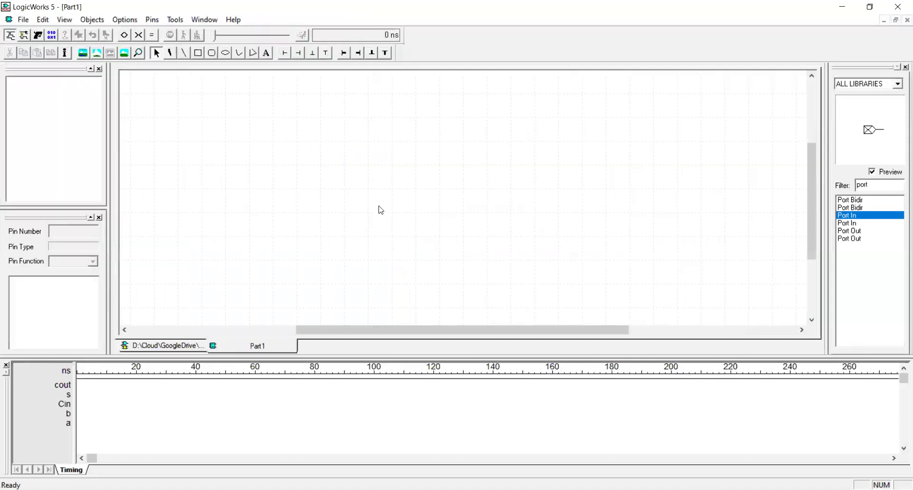
Attach the open Symbol.cct circuit as Part1's internal circuit in Subcircuit and Part Type
left_click(126, 21)
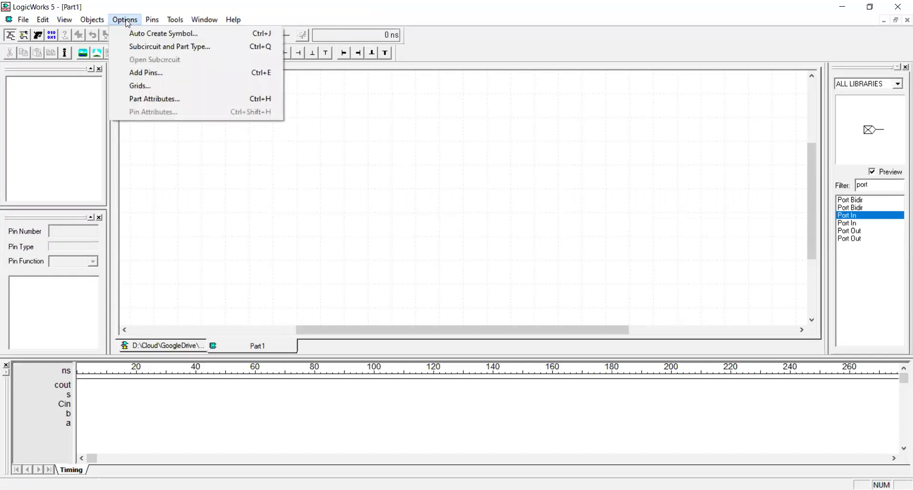
left_click(234, 47)
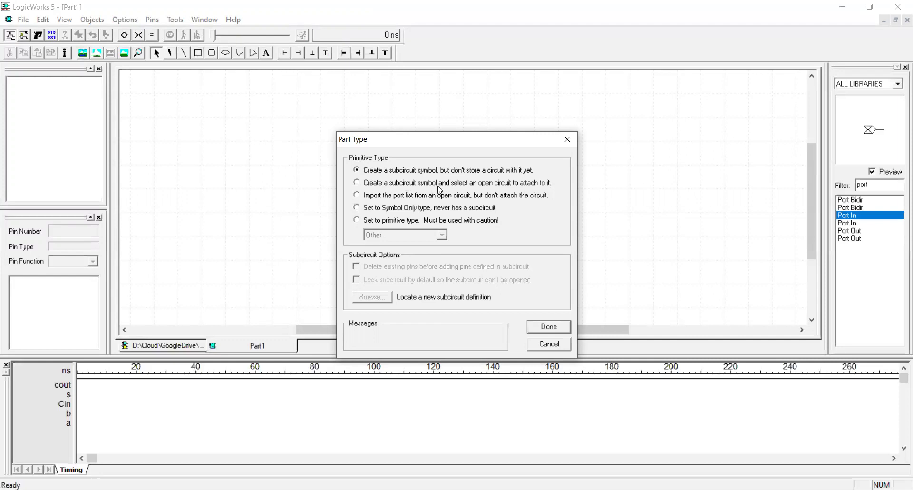
left_click(510, 185)
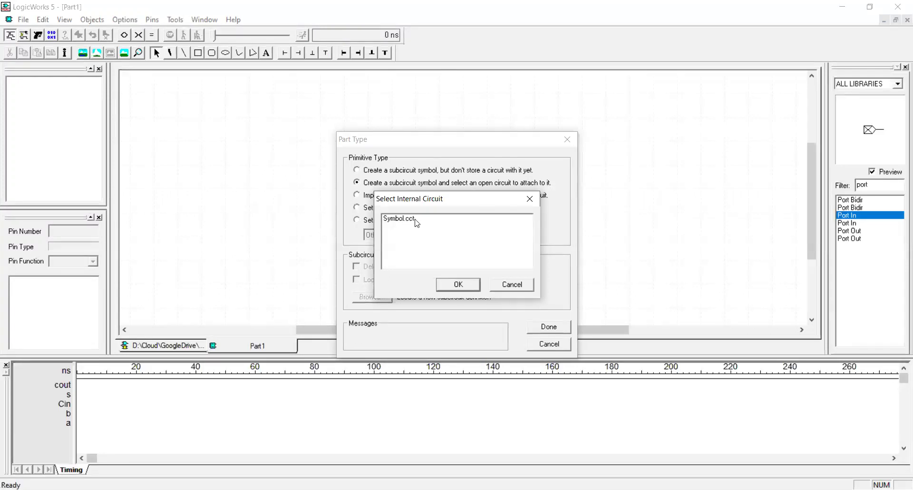
left_click(406, 220)
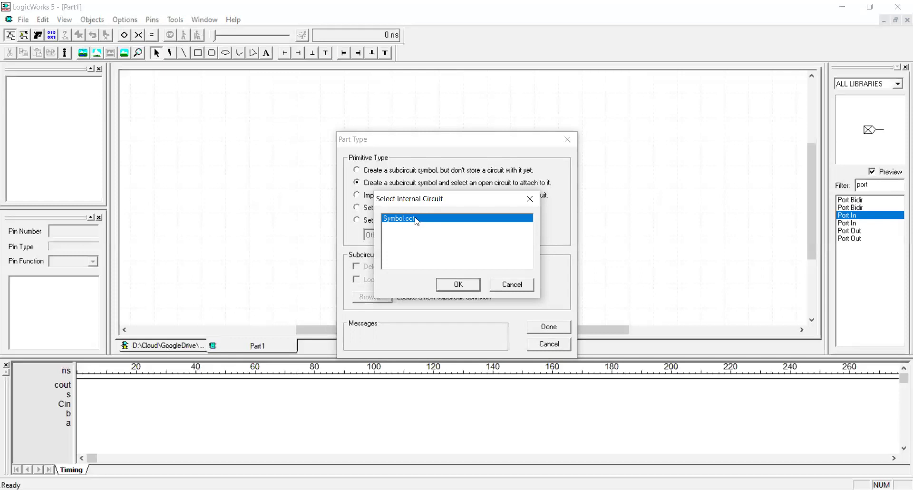
left_click(464, 288)
left_click(550, 328)
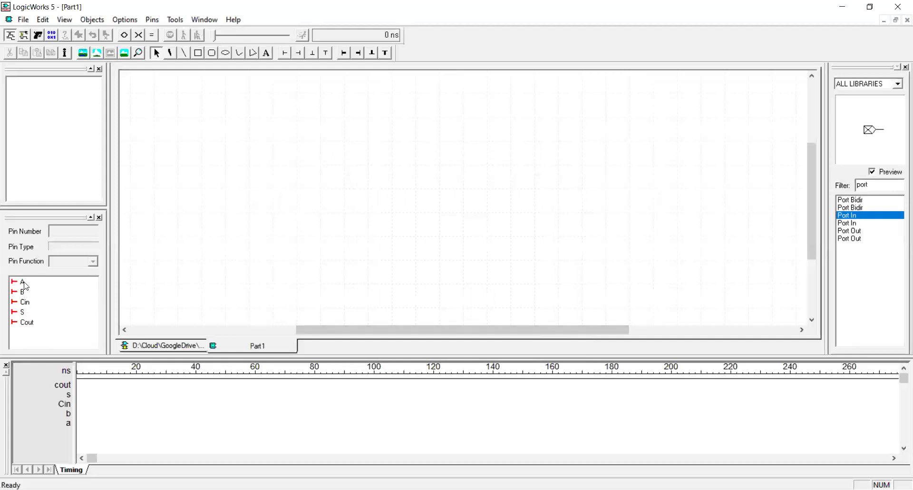
left_click(23, 282)
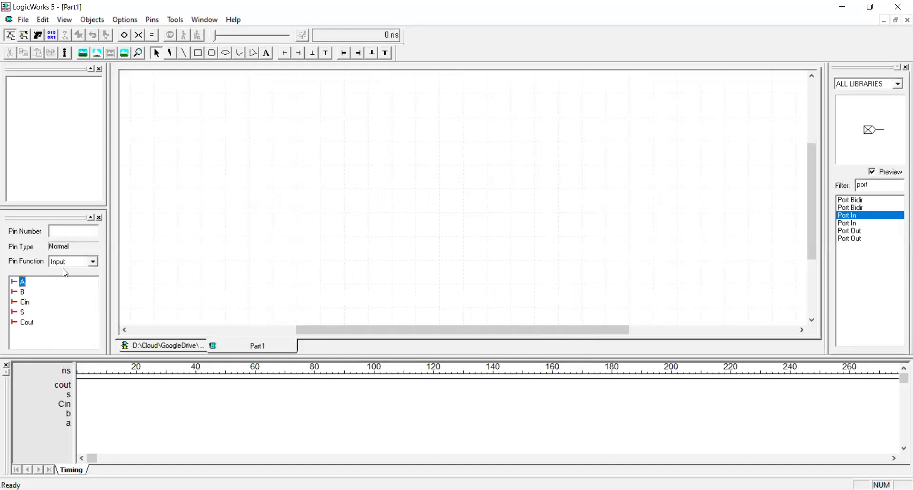
left_click(22, 292)
left_click(23, 313)
left_click(26, 323)
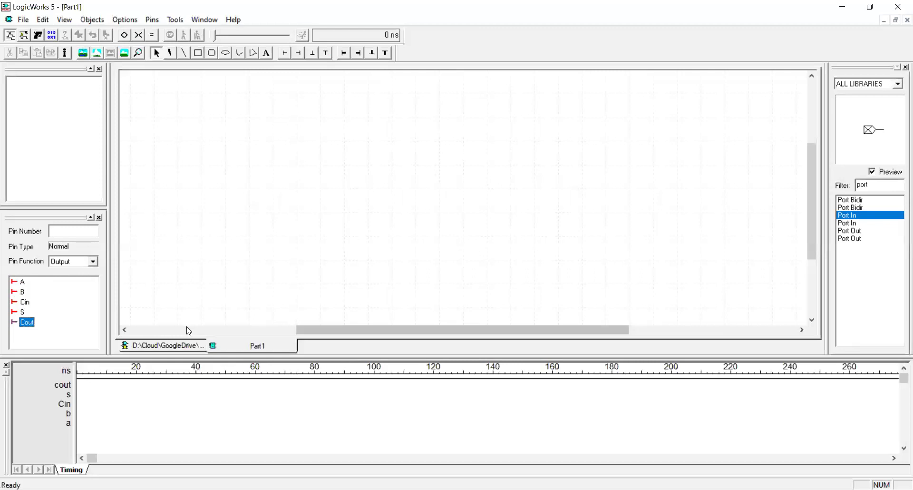
left_click(157, 346)
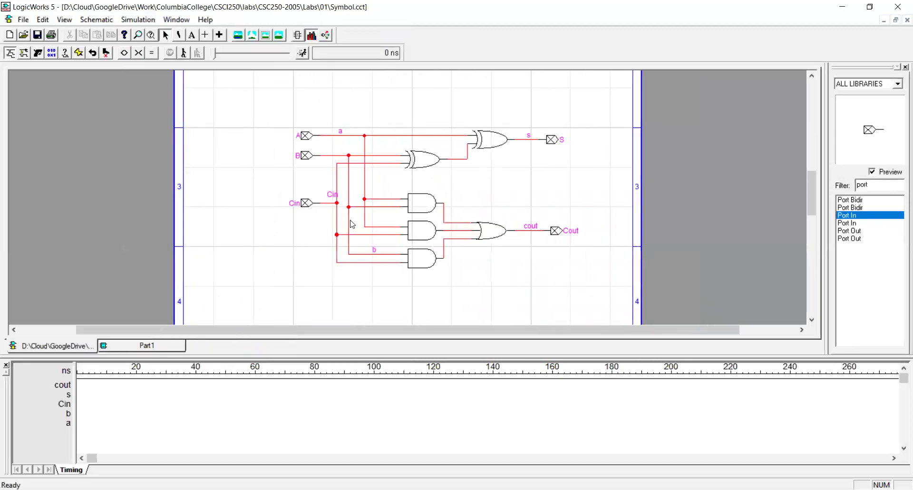
left_click(143, 347)
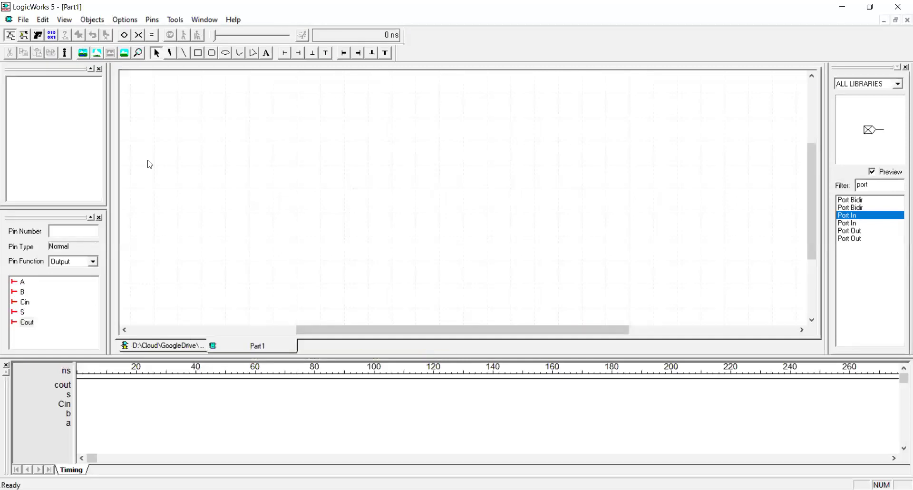
In Auto Create Symbol, rename the part from Part1 to FA
left_click(123, 21)
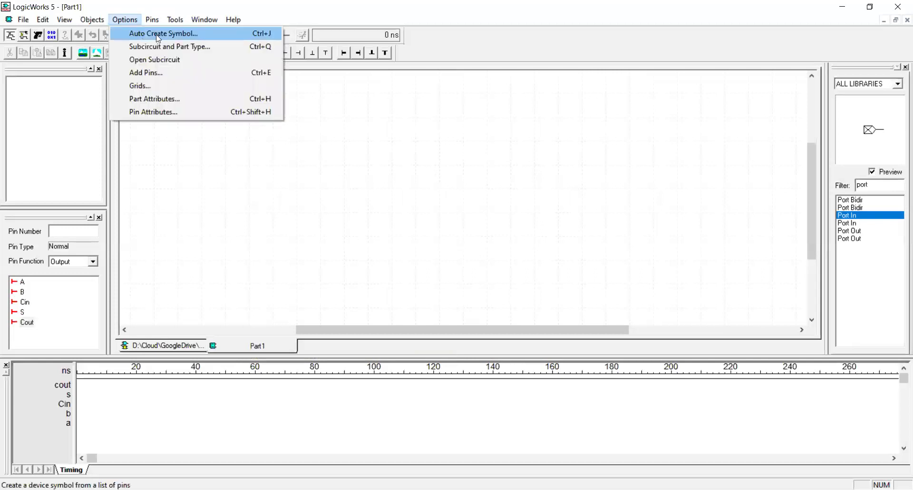
left_click(218, 33)
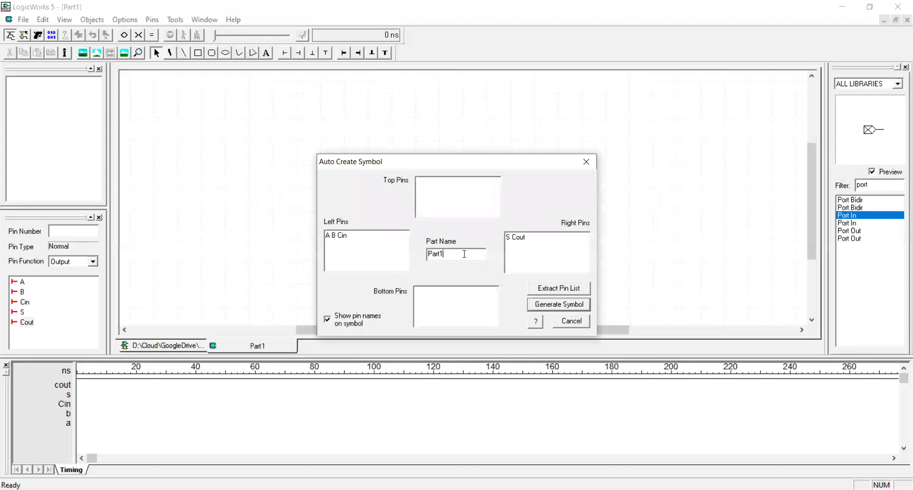
left_click_drag(464, 253, 416, 253)
type("FA")
Cut Cout from the right pins list and paste it into the top pins list
left_click(370, 234)
left_click_drag(354, 232, 323, 228)
left_click_drag(541, 236, 512, 238)
left_click(531, 240)
right_click(522, 236)
left_click(546, 261)
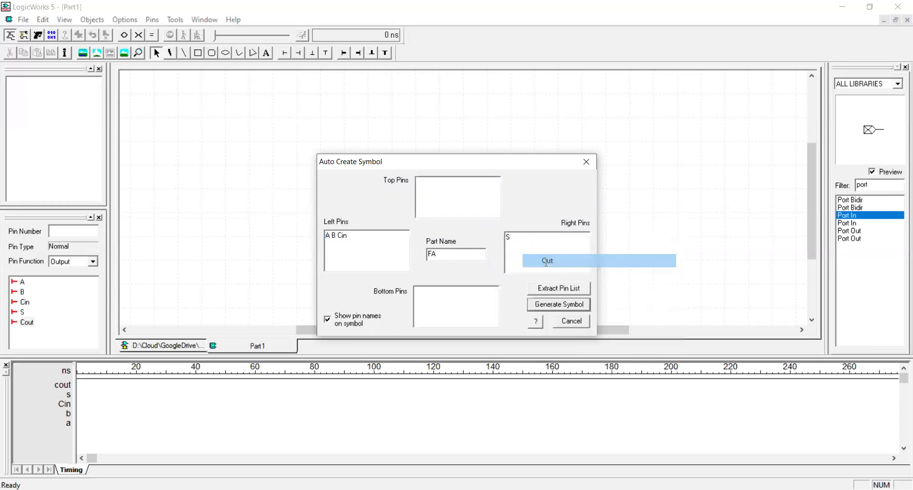
right_click(458, 185)
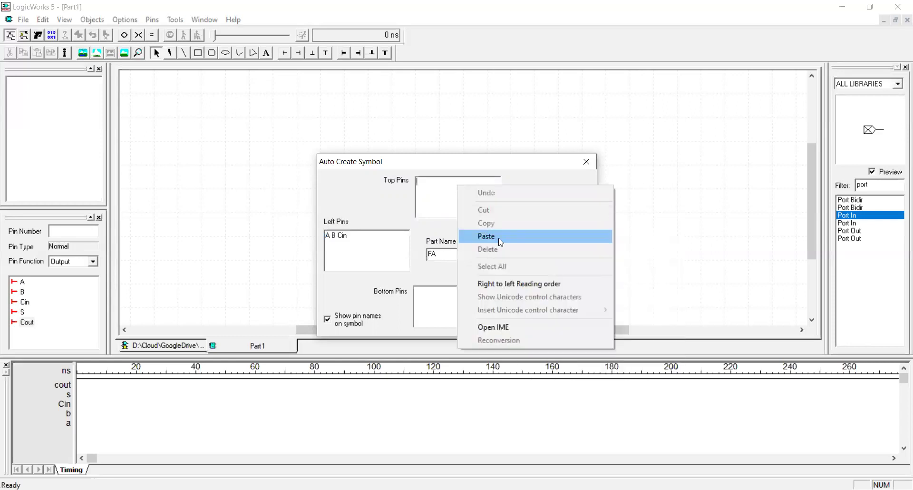
left_click(498, 236)
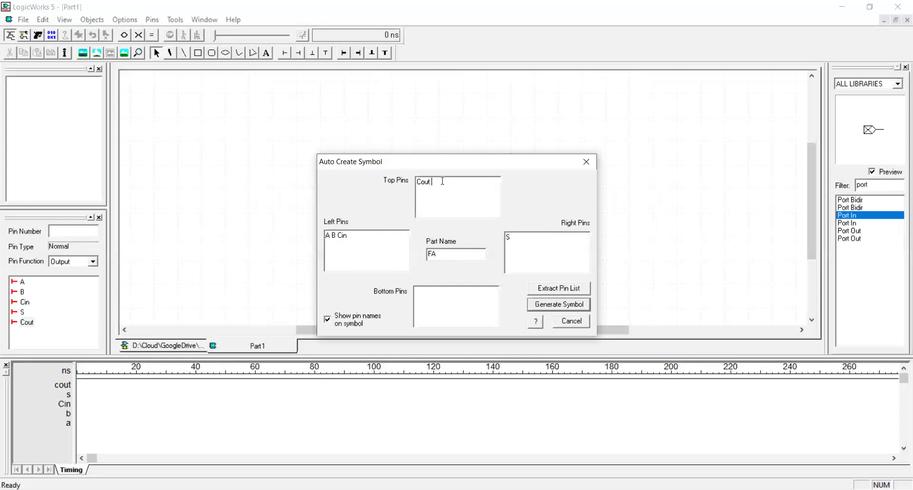
Move Cout back into the right pins after S and generate the FA symbol
left_click_drag(416, 181, 442, 193)
right_click(430, 180)
left_click(552, 243)
right_click(533, 238)
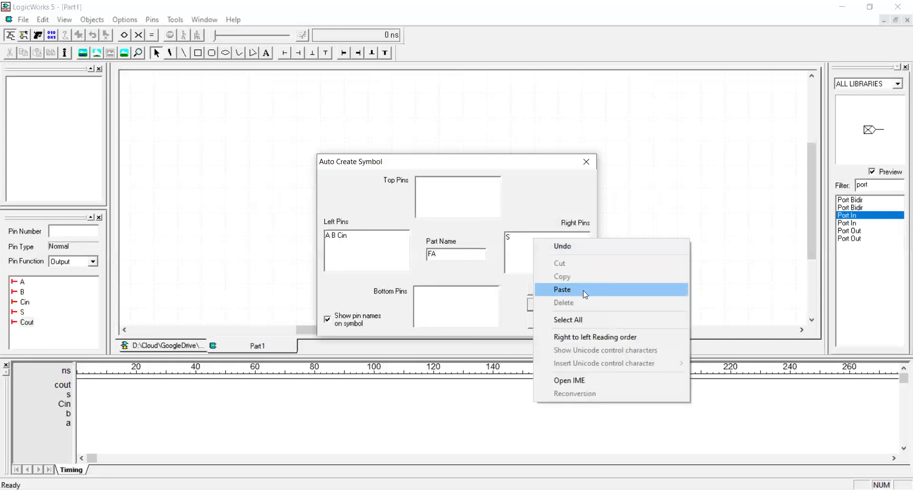
left_click(583, 289)
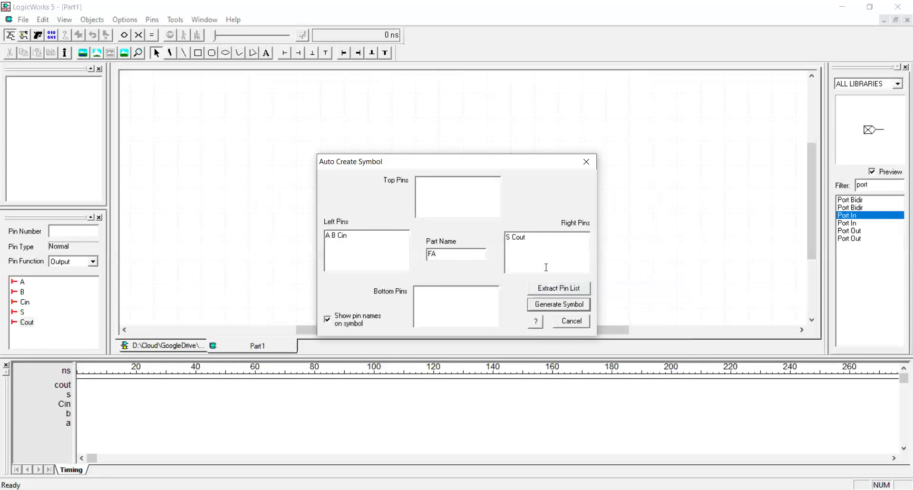
left_click(558, 306)
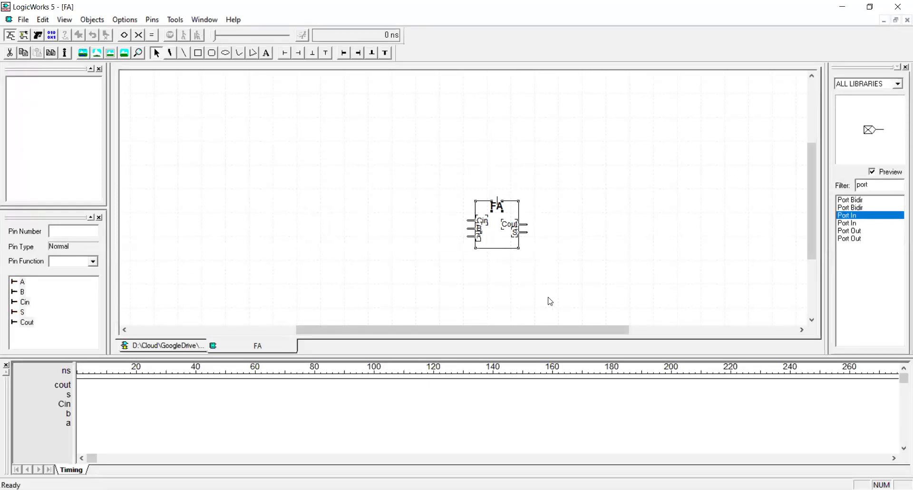
Deselect the FA block (inputs Cin, B, A; outputs Cout, S) and open the File menu
left_click(566, 274)
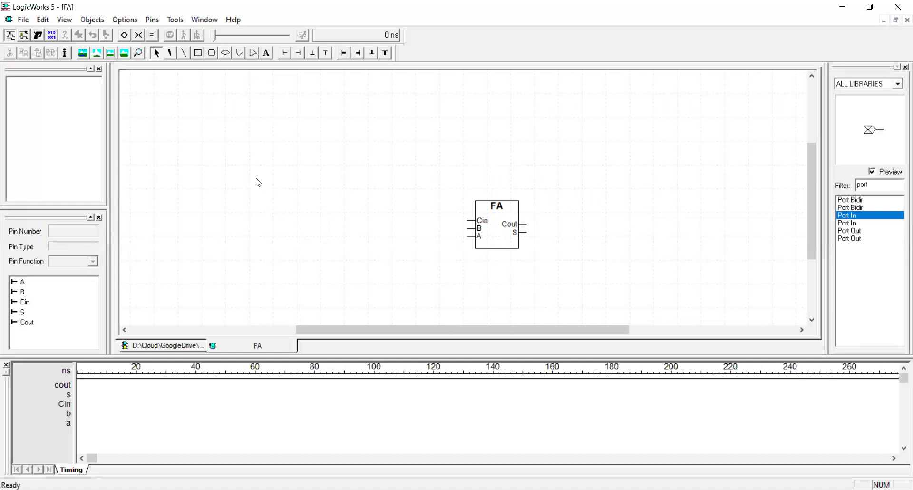
left_click(23, 20)
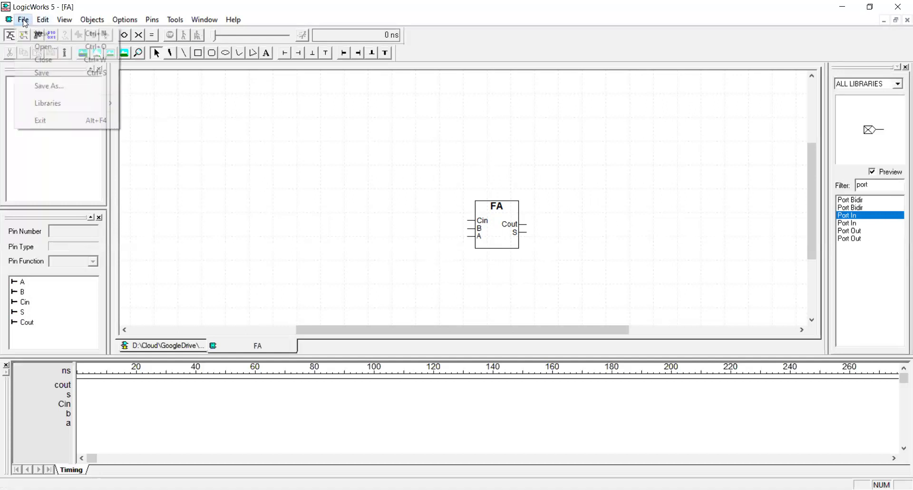
Save the FA part and begin creating a new library from Save Part As
left_click(74, 80)
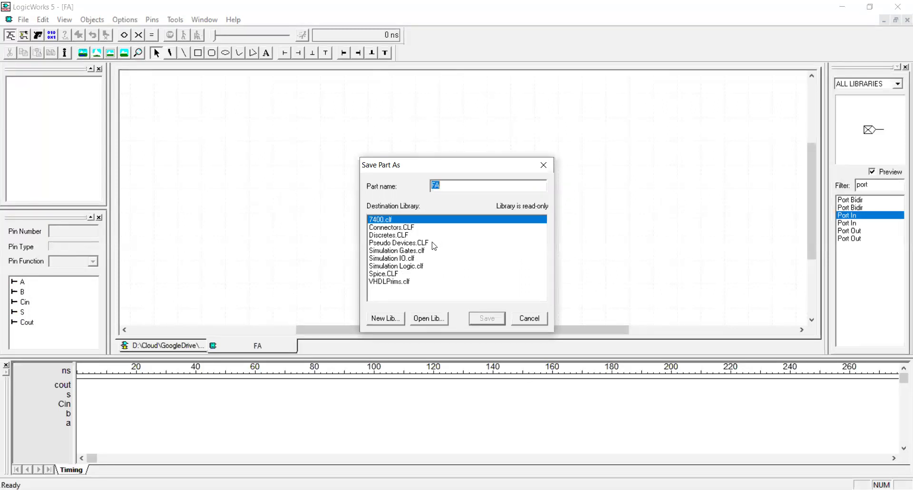
left_click(386, 323)
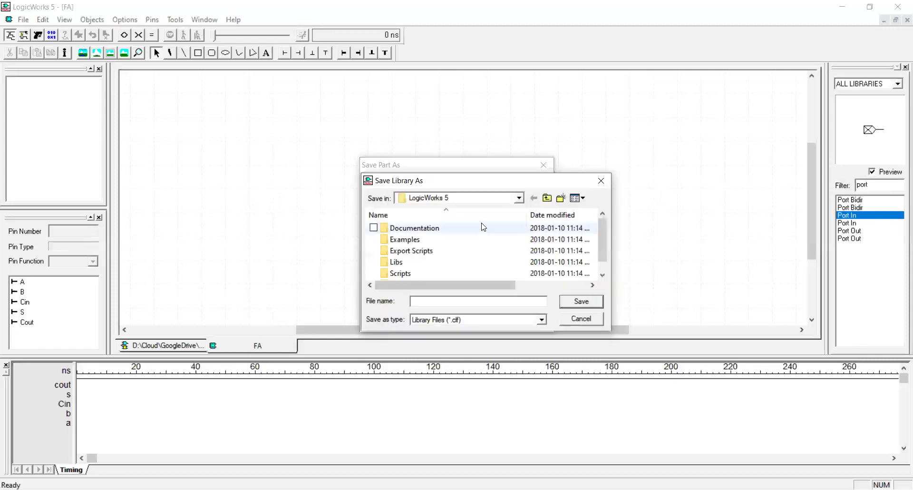
Browse to D:\Cloud\GoogleDrive\Work\ColumbiaCollege\CSCI250\labs\CSC250-2005\Labs for the new library
left_click(500, 199)
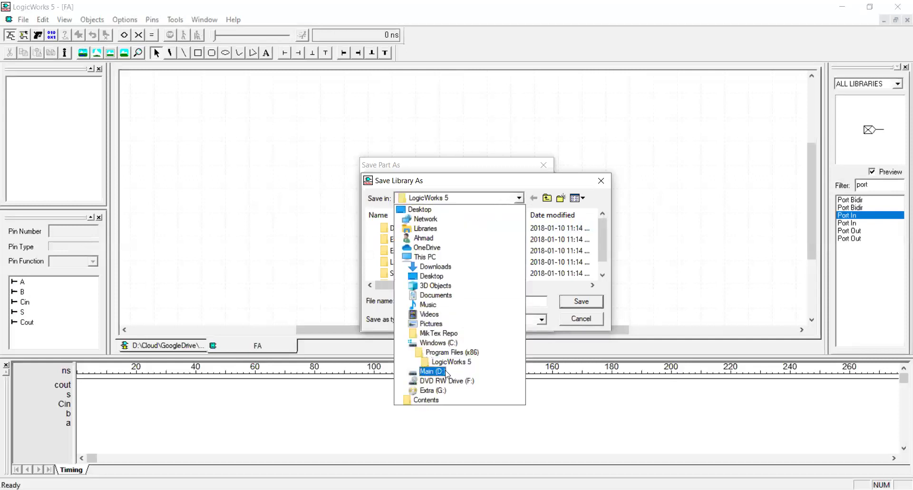
left_click(445, 371)
double_click(406, 255)
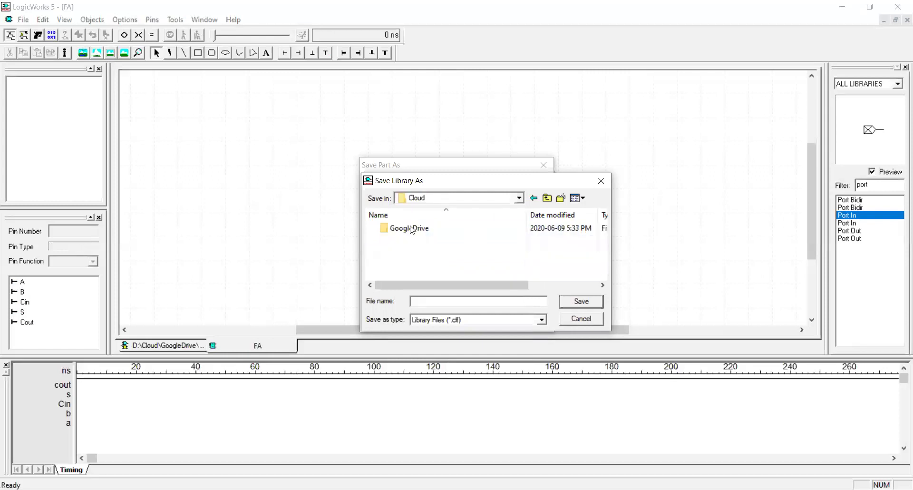
double_click(412, 228)
scroll(419, 253, "down", 5)
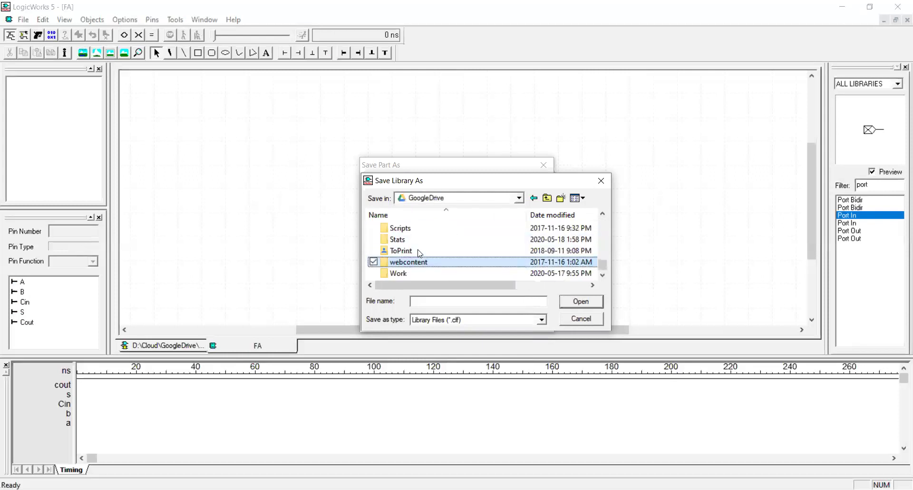
double_click(406, 272)
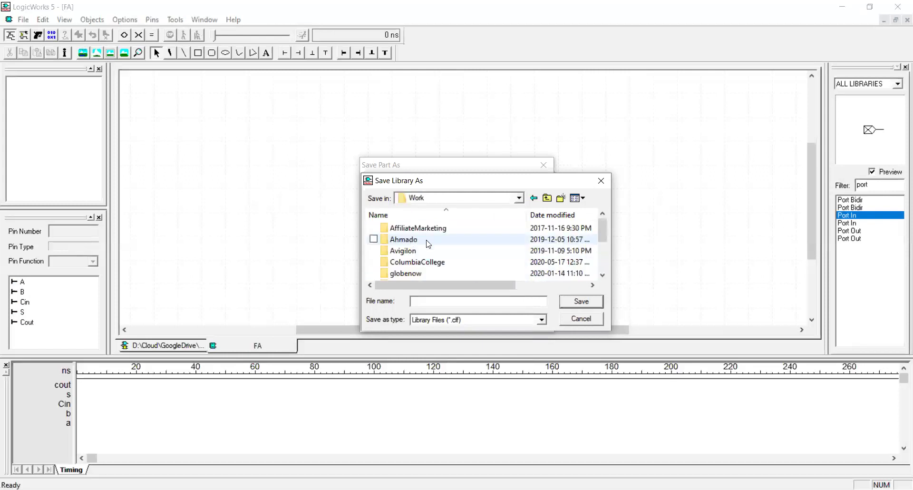
double_click(405, 262)
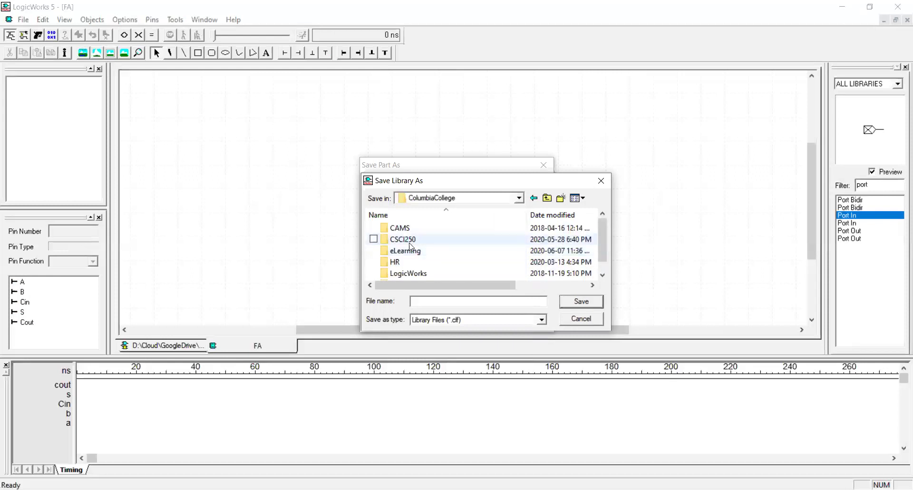
left_click(411, 241)
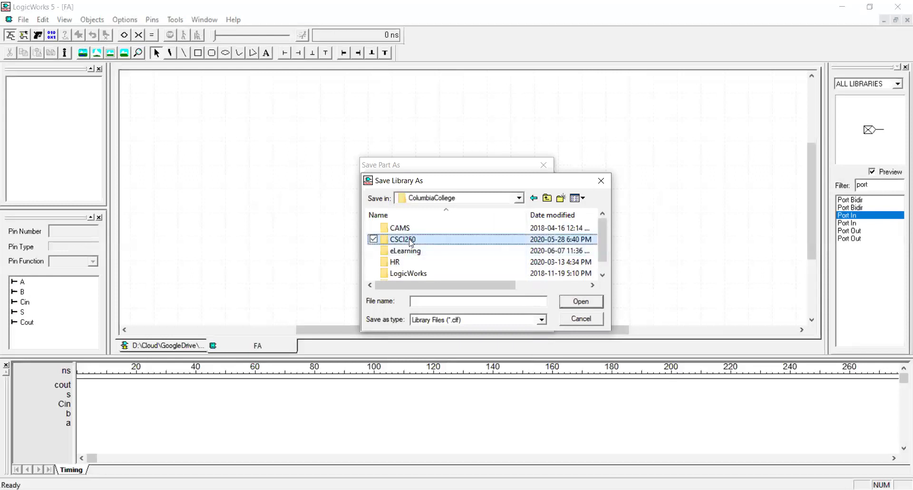
double_click(411, 241)
left_click(404, 273)
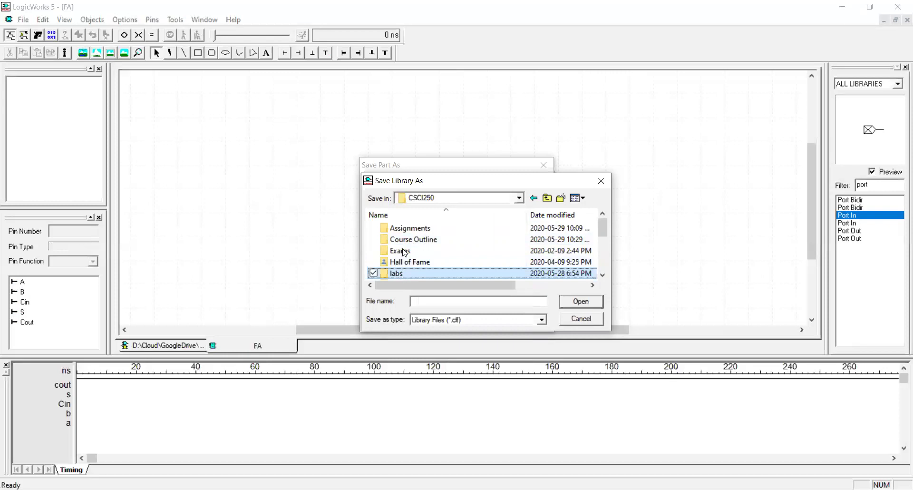
key("Return")
double_click(413, 240)
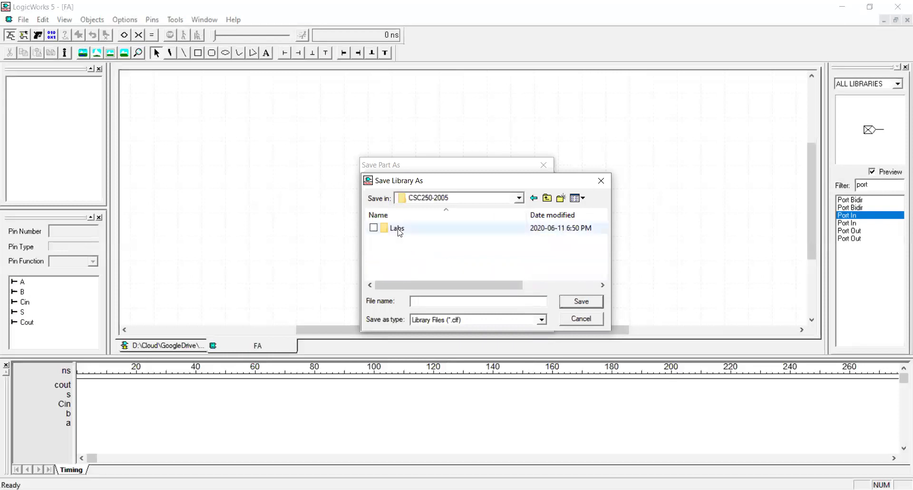
double_click(399, 230)
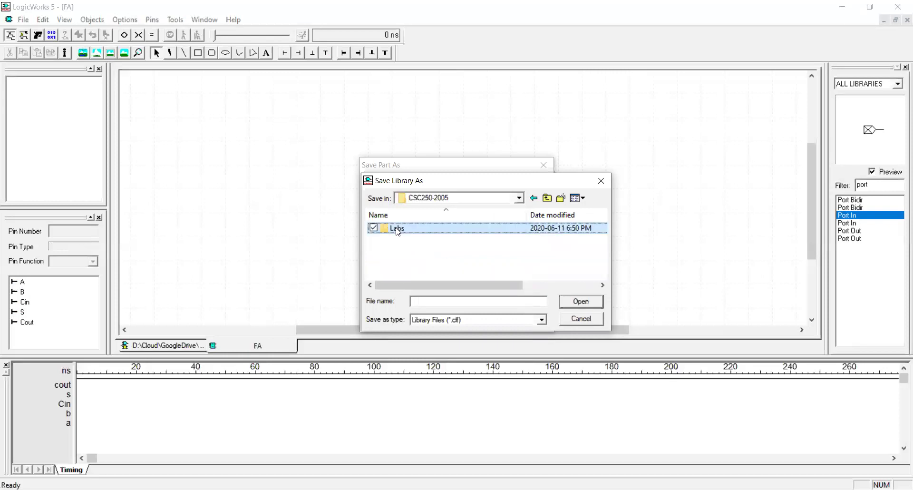
Keep Labs as the save location and enter CPUProject as the library file name
left_click(450, 301)
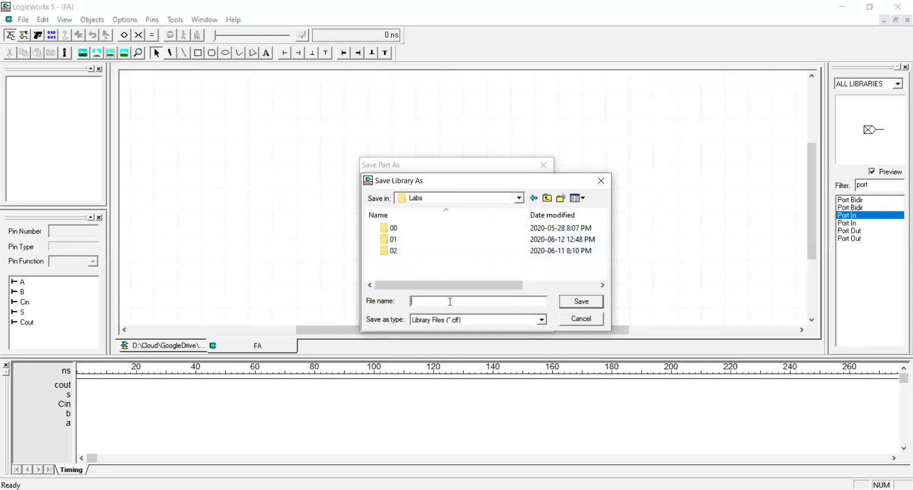
left_click(517, 199)
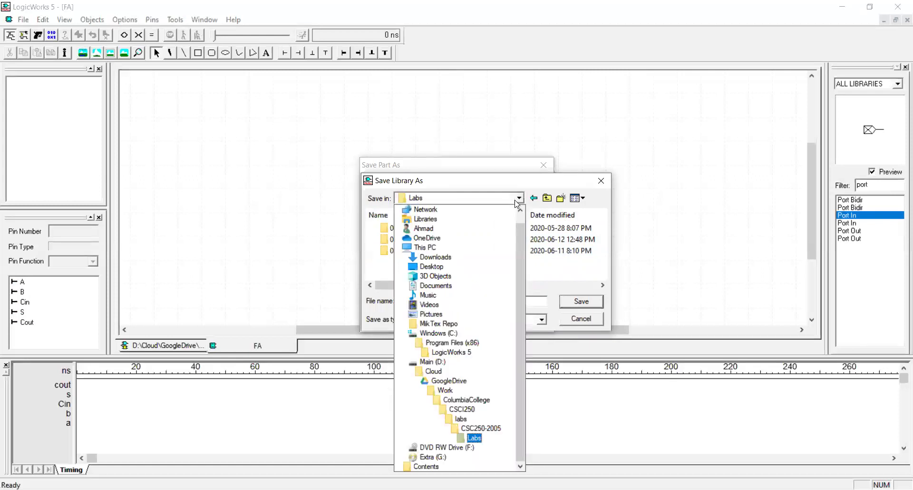
left_click(516, 204)
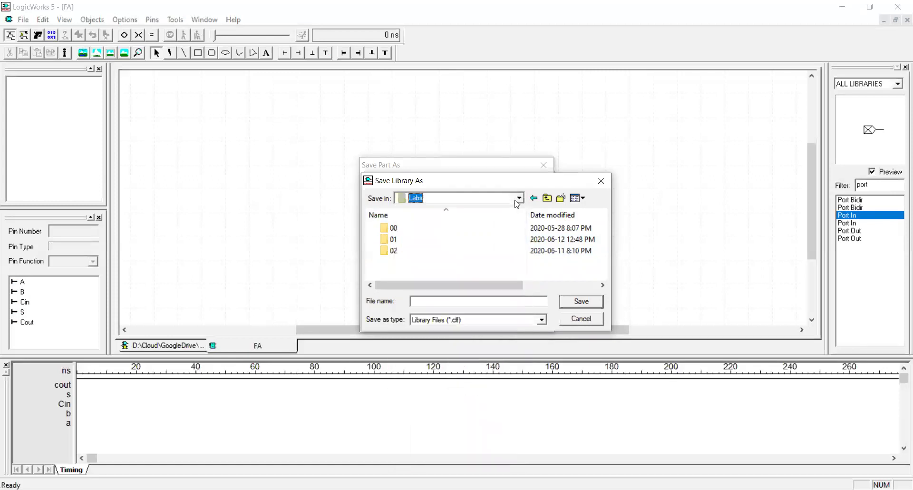
left_click(441, 301)
type("CPUProject")
Create CPUProject.clf, choose it as FA's destination library, and save the part there
left_click(585, 304)
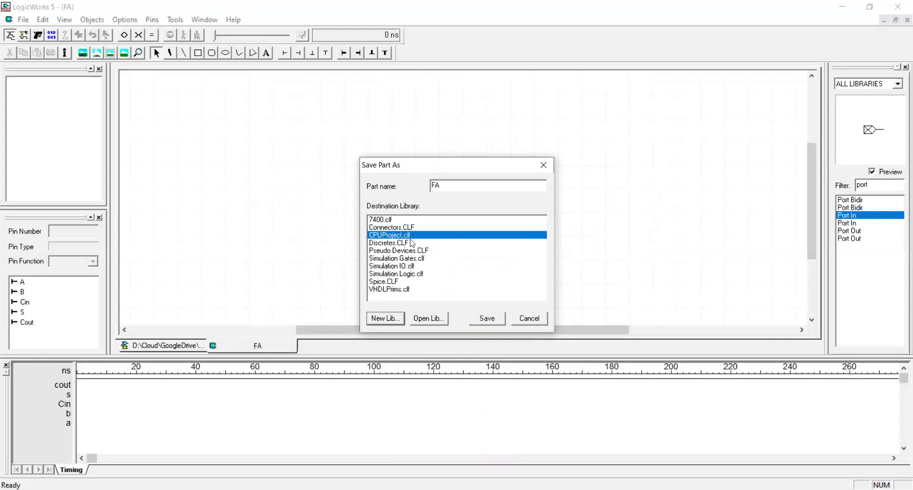
left_click(394, 235)
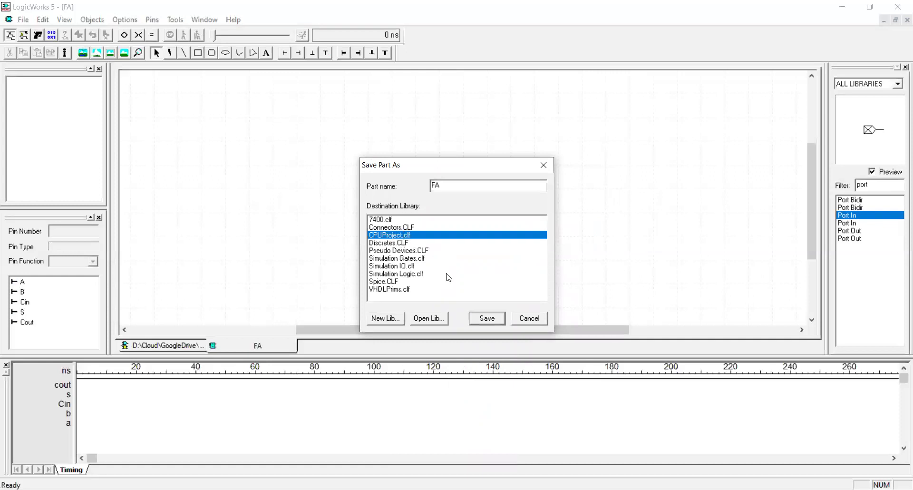
left_click(494, 322)
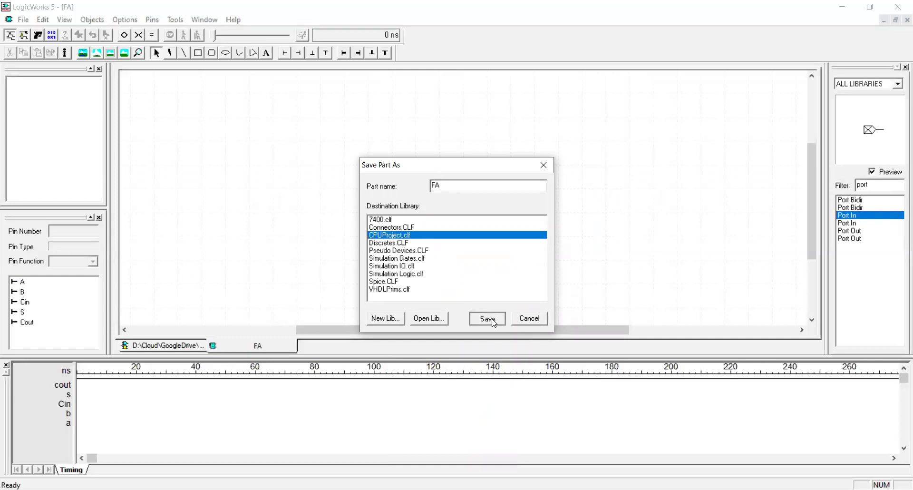